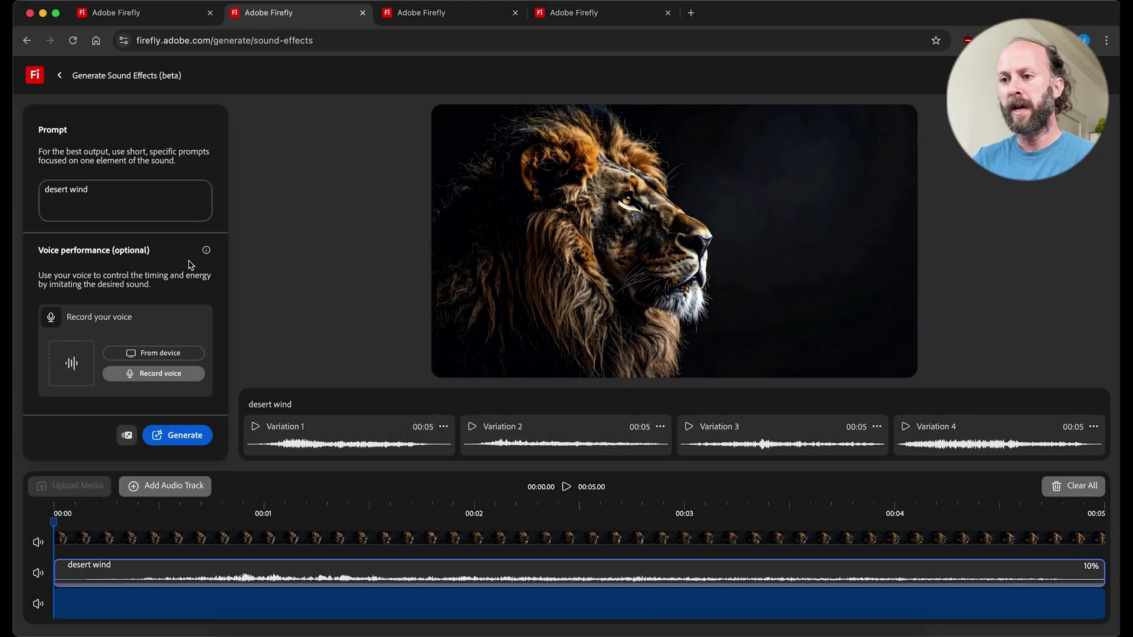
Delete the 'desert wind' prompt text and highlight the voice performance heading
key("super+a")
key("BackSpace")
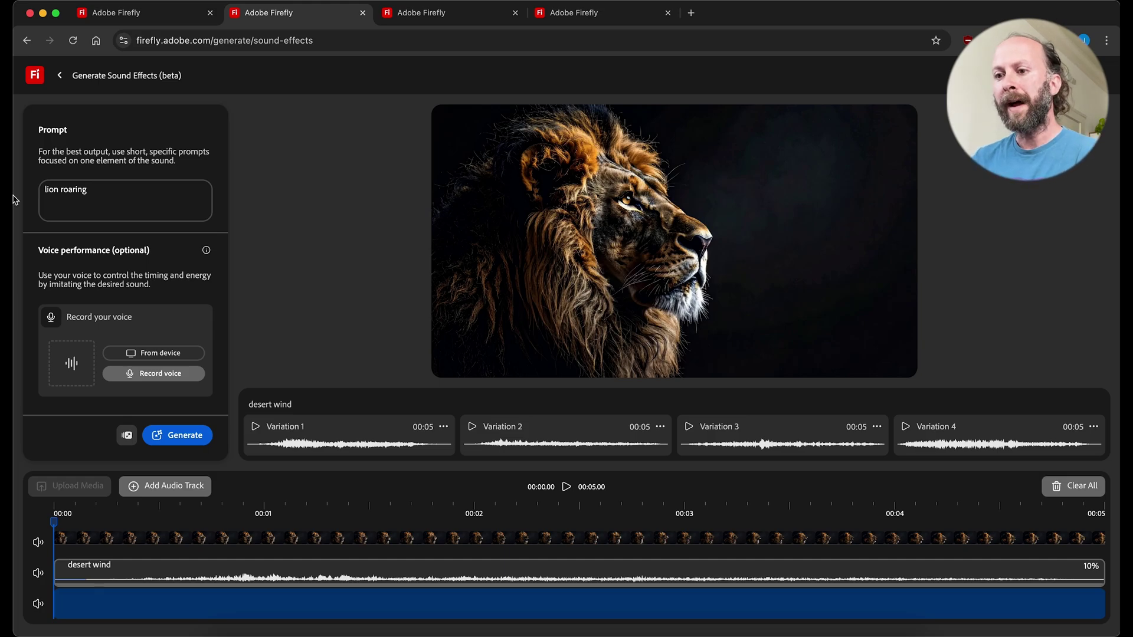
left_click_drag(39, 254, 121, 249)
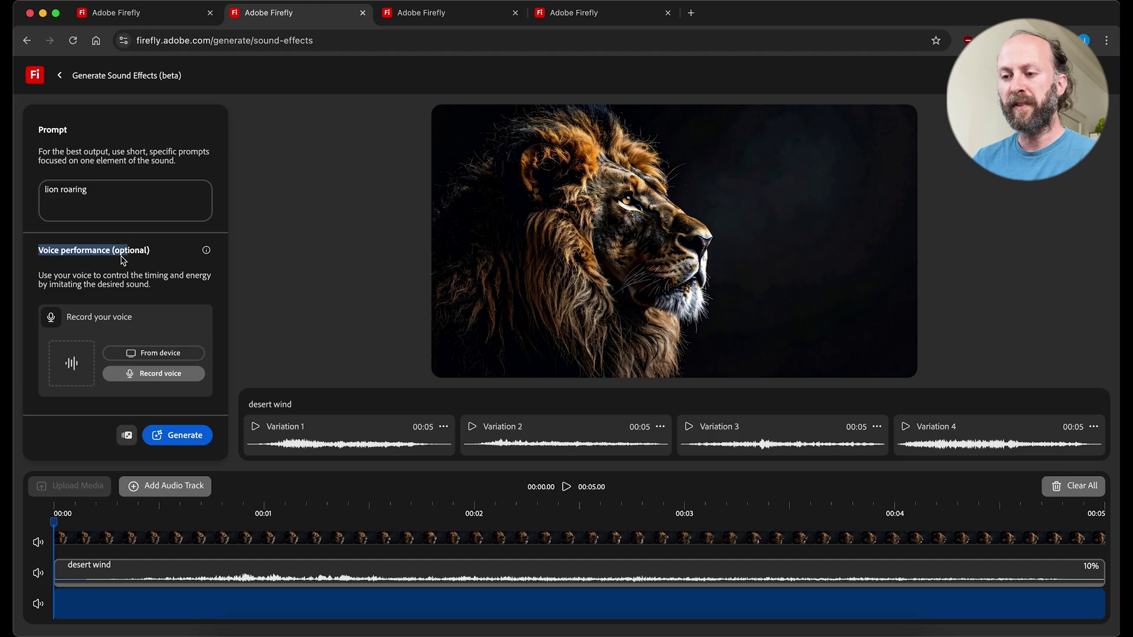
left_click(115, 264)
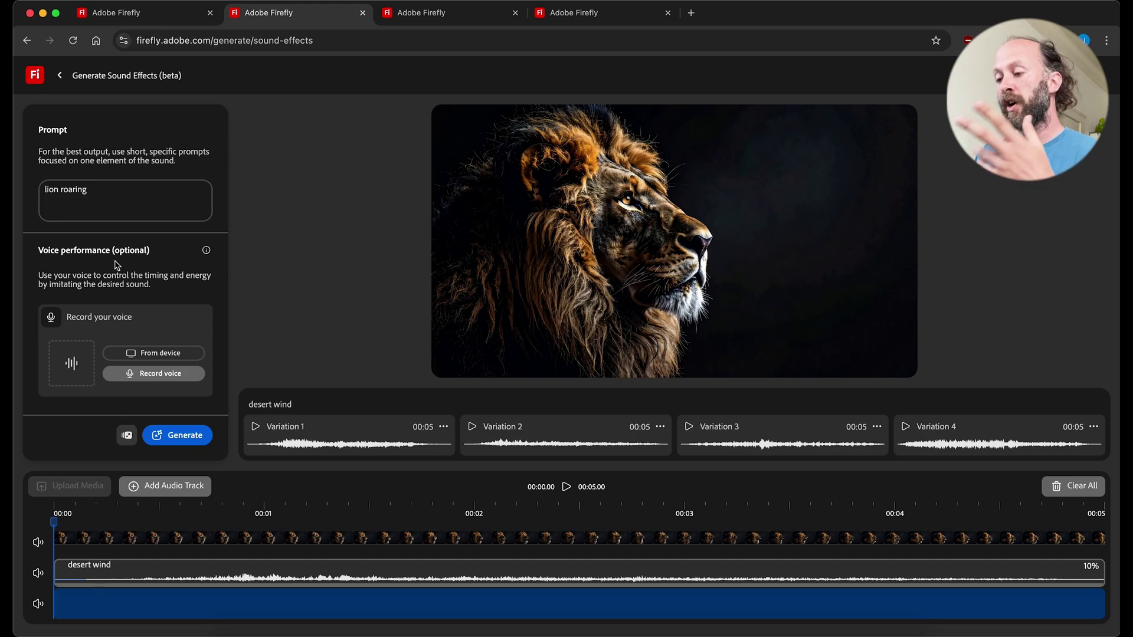
left_click(161, 372)
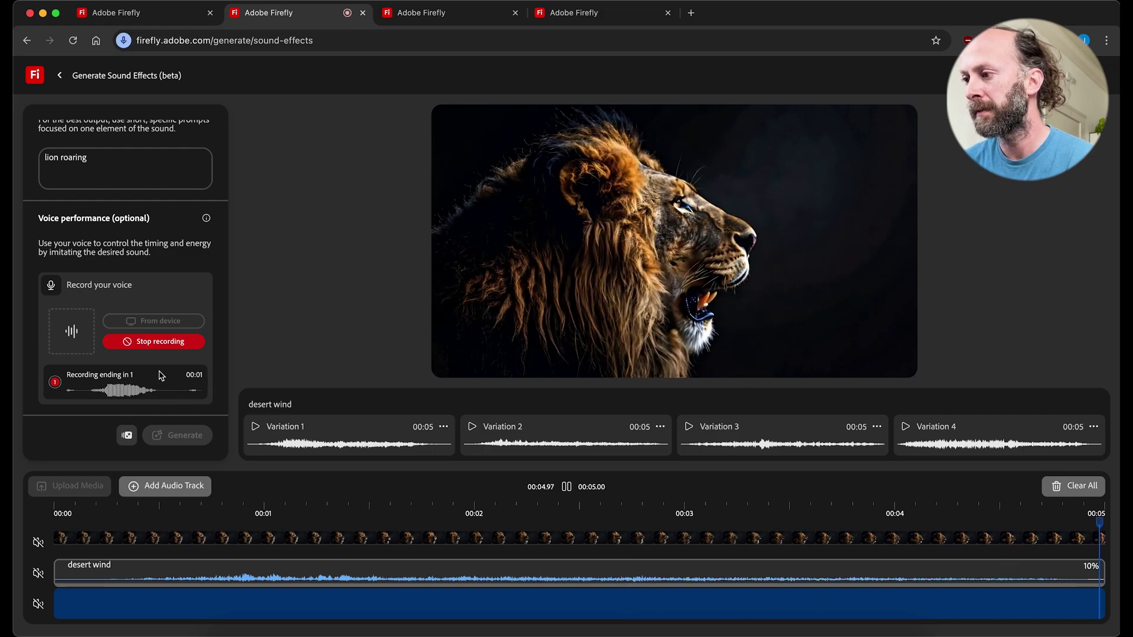
Generate four five-second lion roaring variations guided by the voice recording
left_click(184, 438)
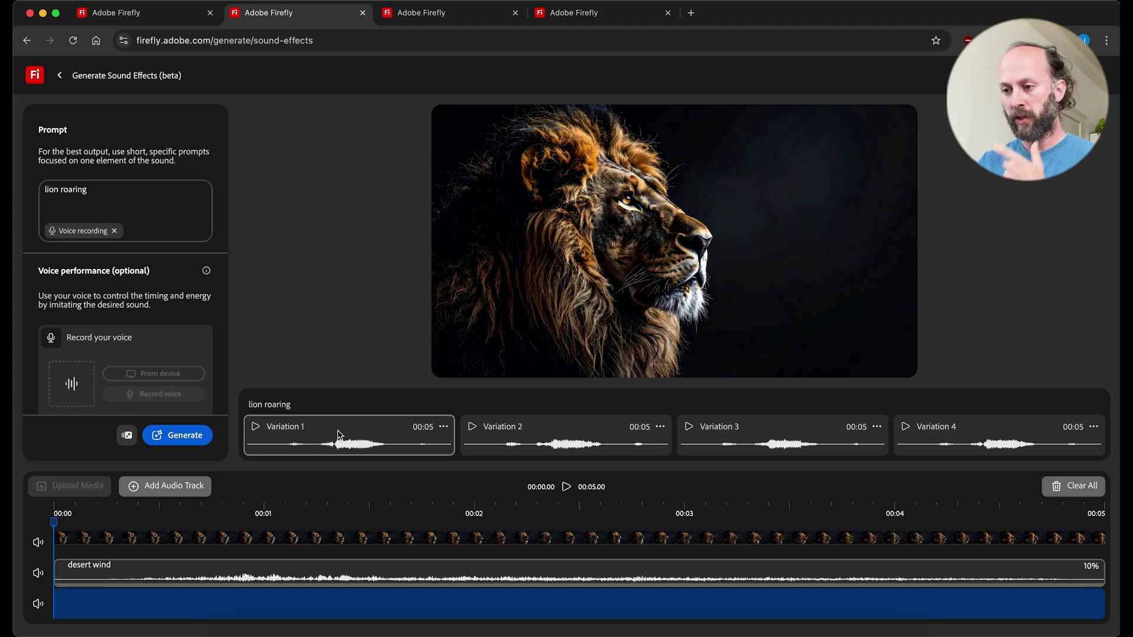
Add lion roaring Variation 1 to the timeline under desert wind and play the video
left_click(341, 433)
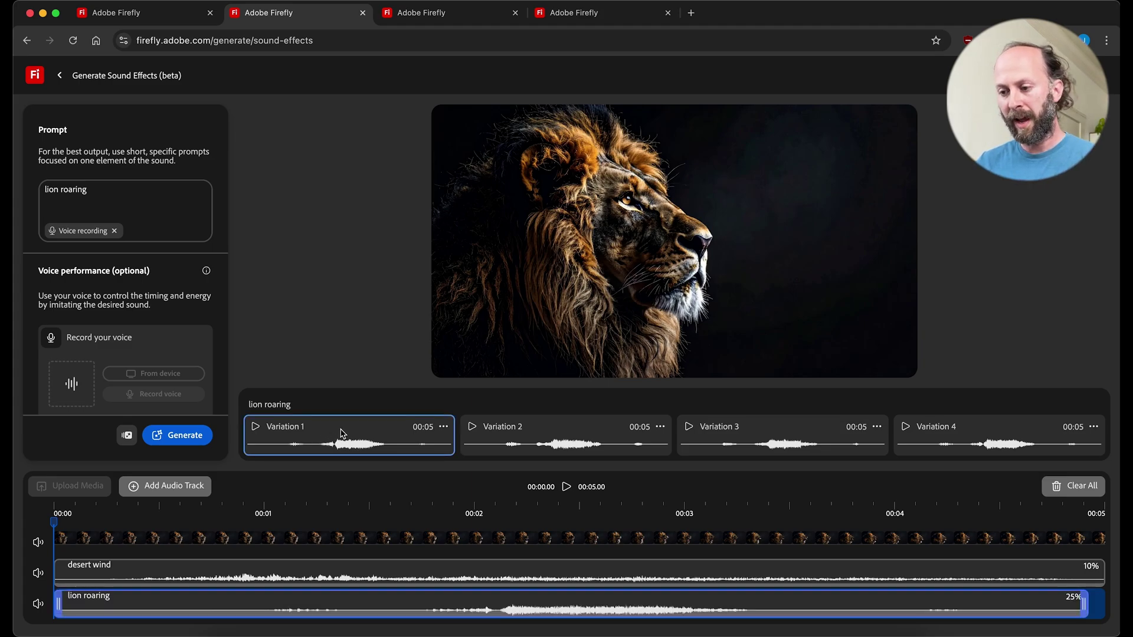
left_click(567, 487)
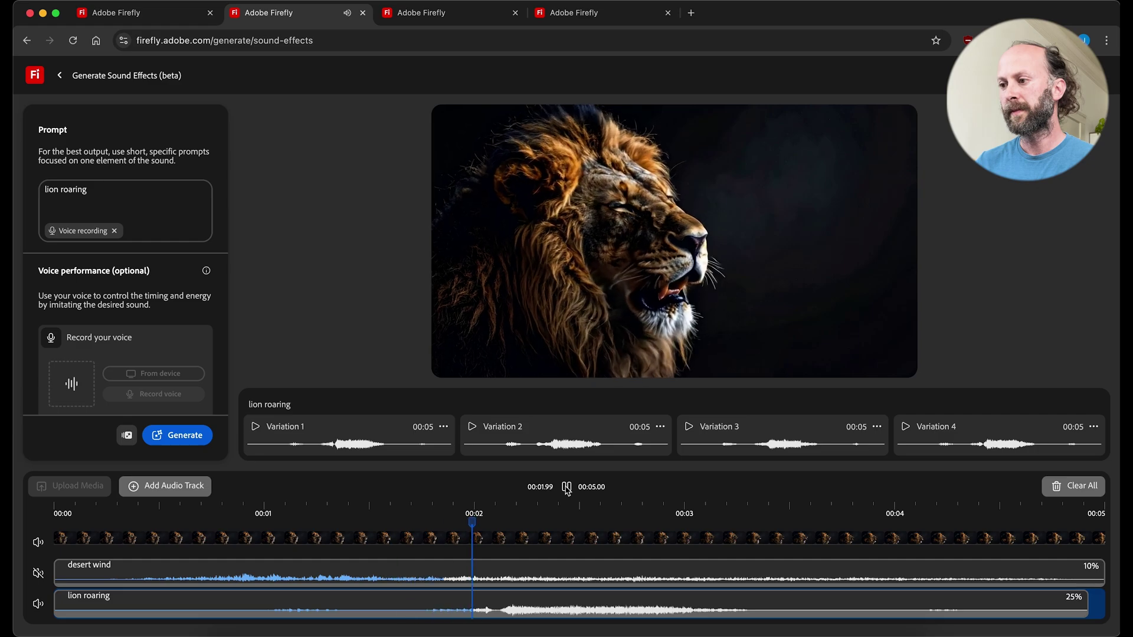